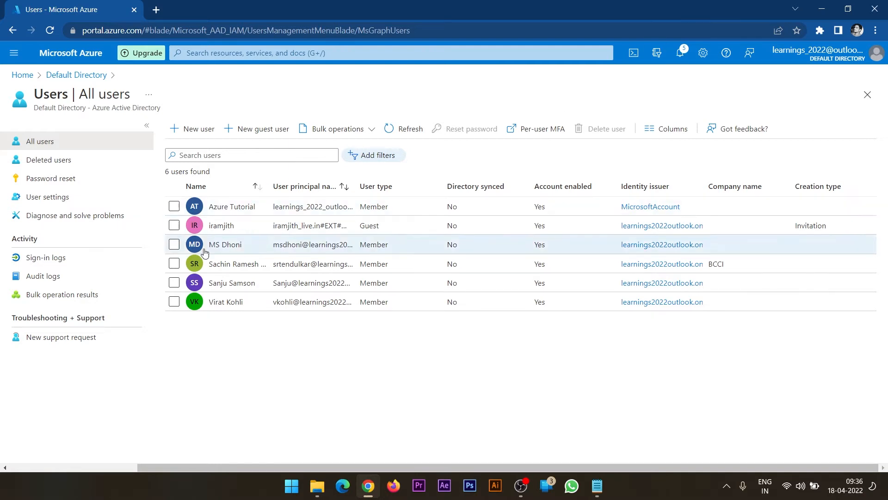
# Step: Enable per-user multi-factor authentication for the third user in the directory's user list
pyautogui.click(174, 244)
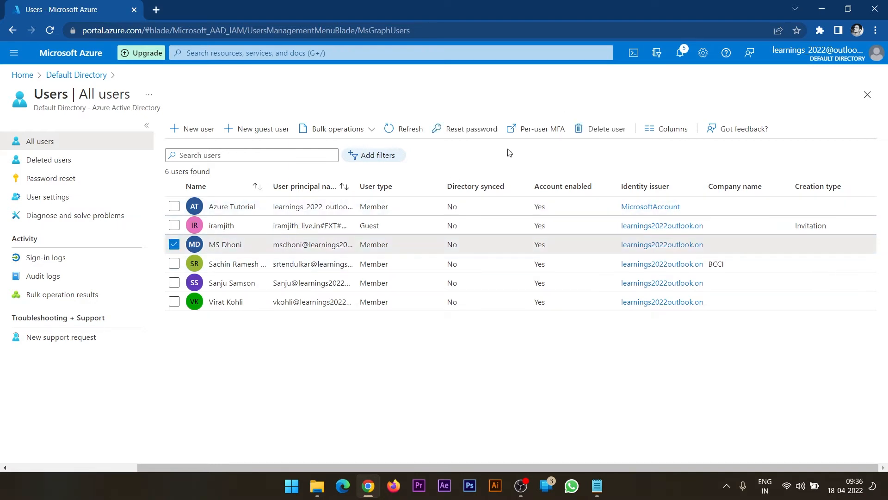
pyautogui.click(556, 137)
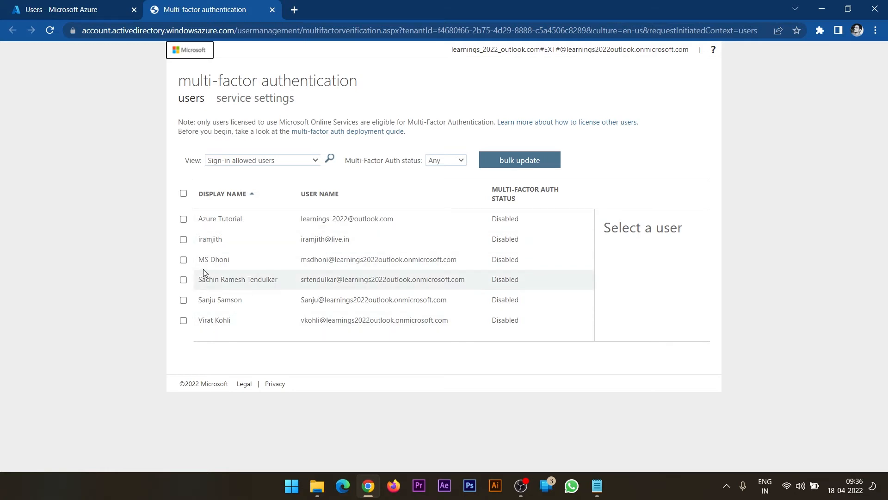
pyautogui.click(183, 260)
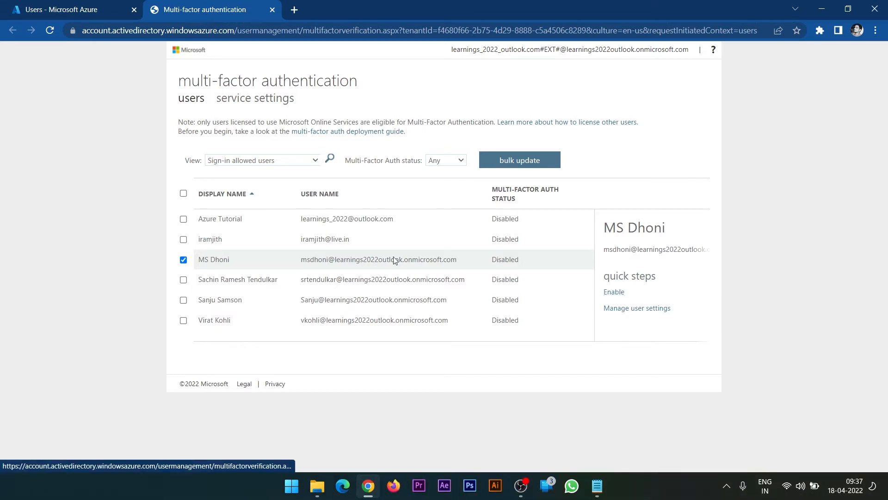
pyautogui.click(619, 293)
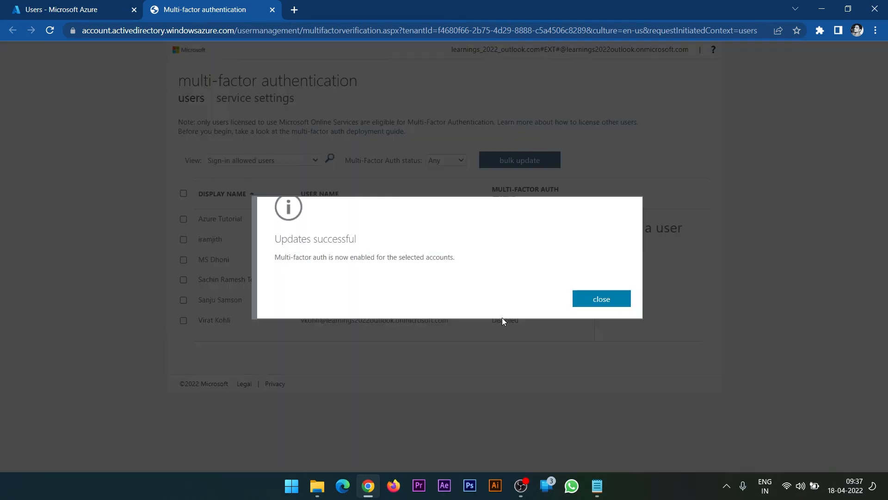
pyautogui.click(602, 299)
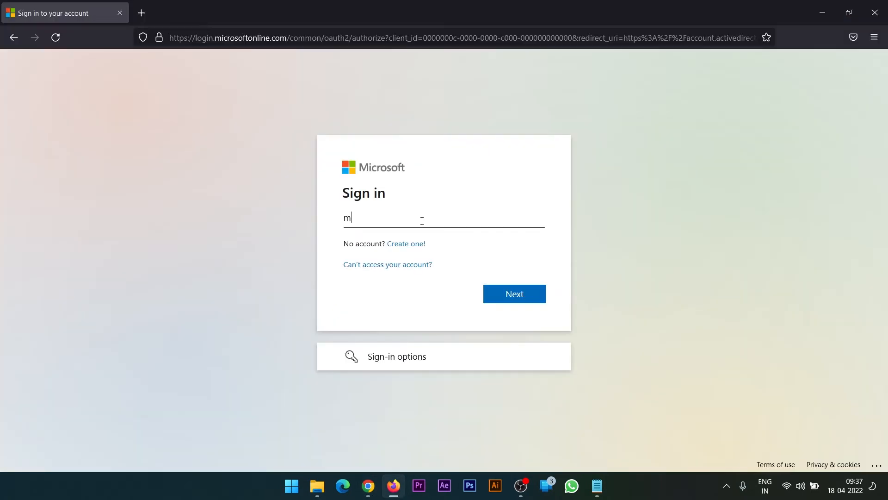
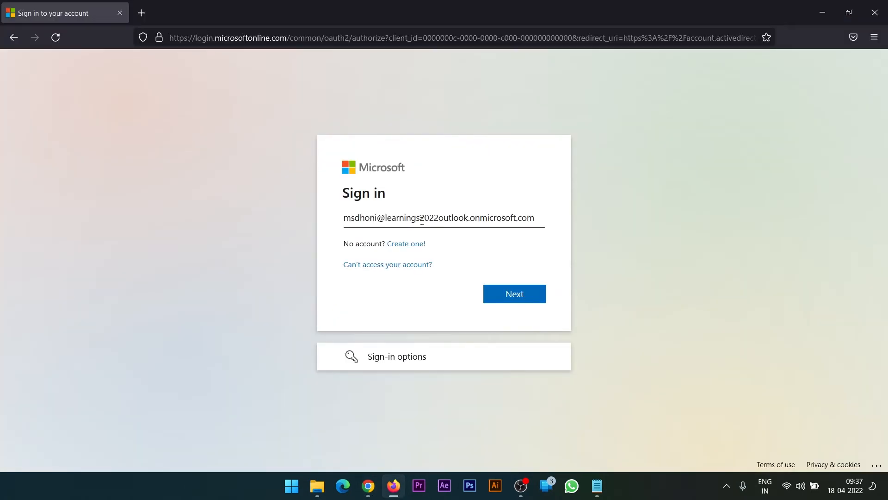
# Step: In Firefox, sign in to the Microsoft account with that user's e-mail address and continue to the required security setup
pyautogui.click(515, 294)
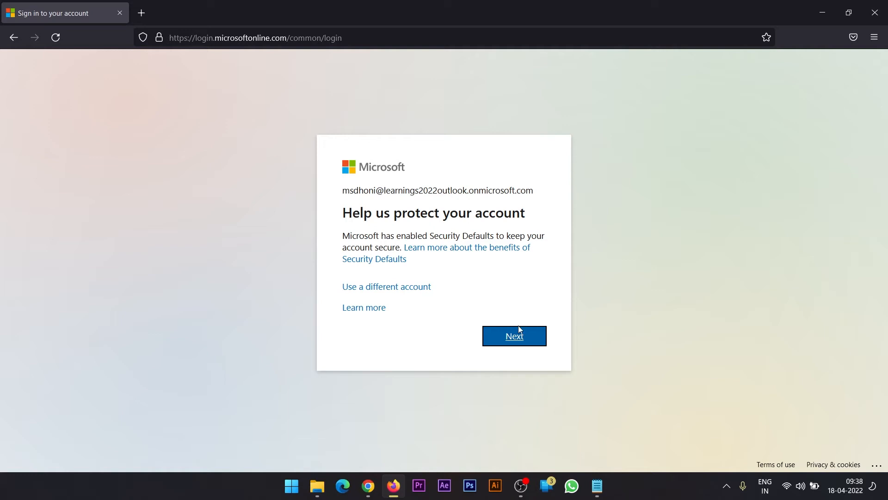
pyautogui.click(509, 337)
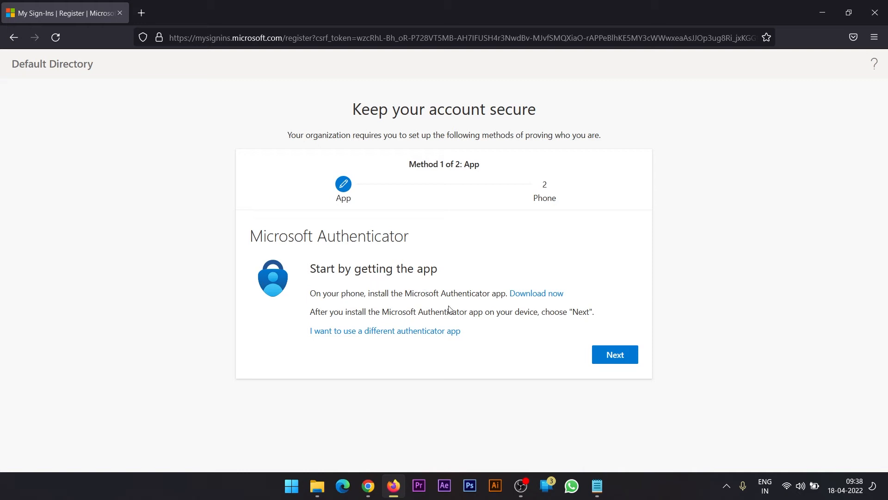
# Step: Register the Microsoft Authenticator app as the first verification method using the QR code and the test notification
pyautogui.click(615, 360)
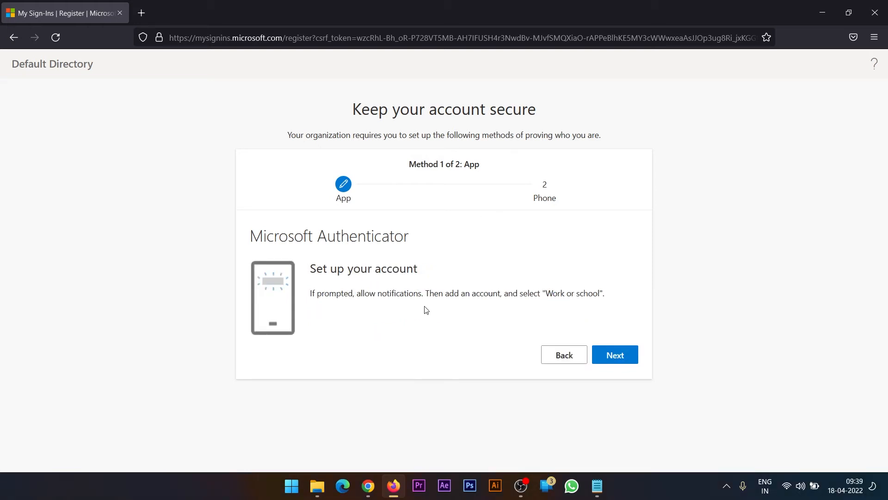
pyautogui.click(624, 355)
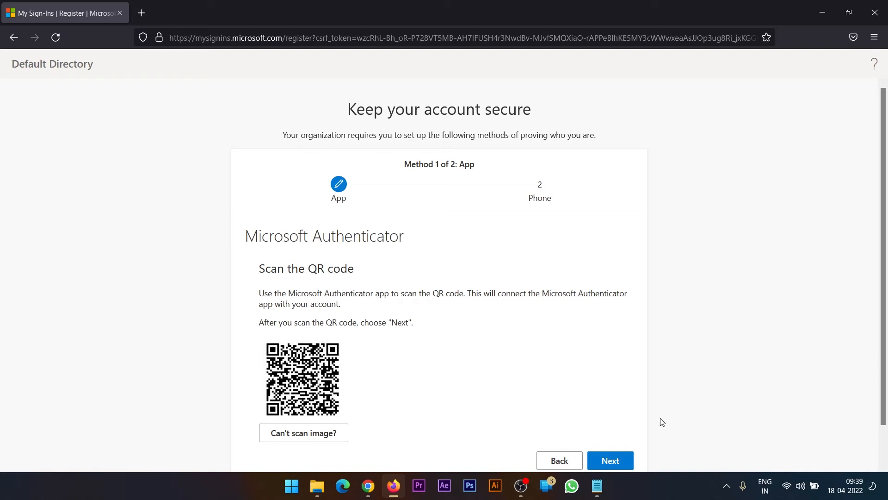
pyautogui.click(610, 461)
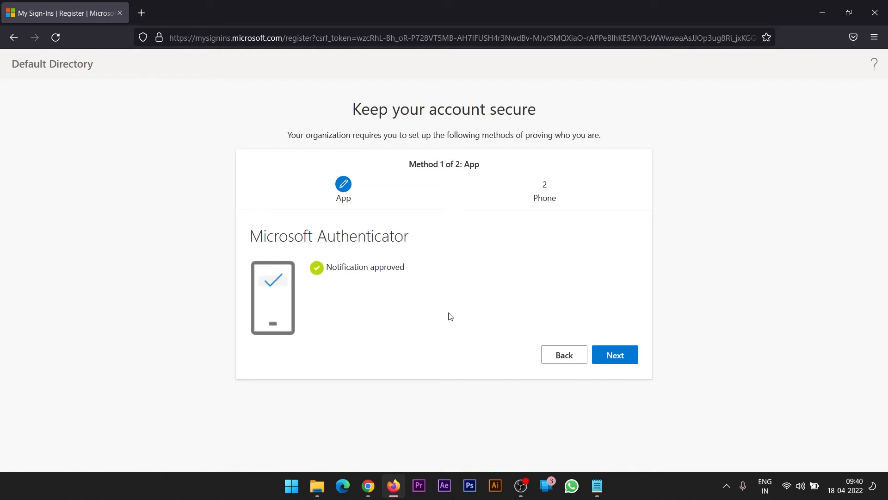
pyautogui.click(625, 357)
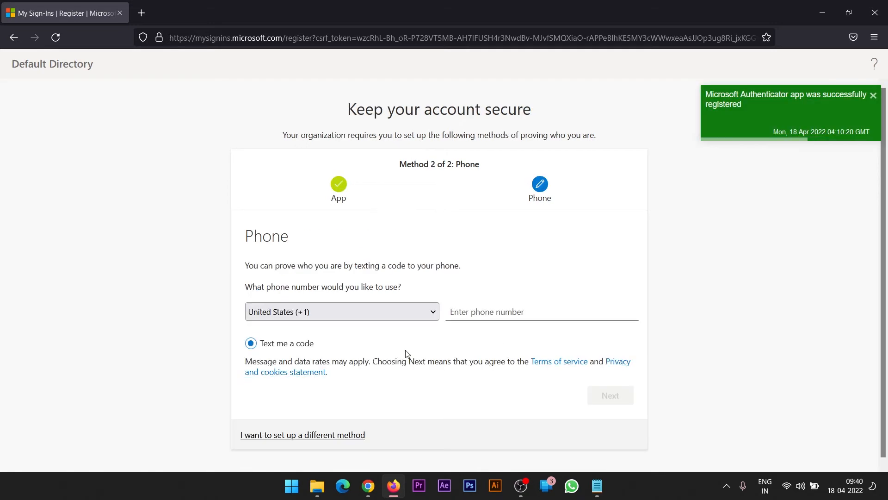
# Step: Set the phone method's country code to India (+91), enter the user's phone number and request a code by text
pyautogui.click(409, 318)
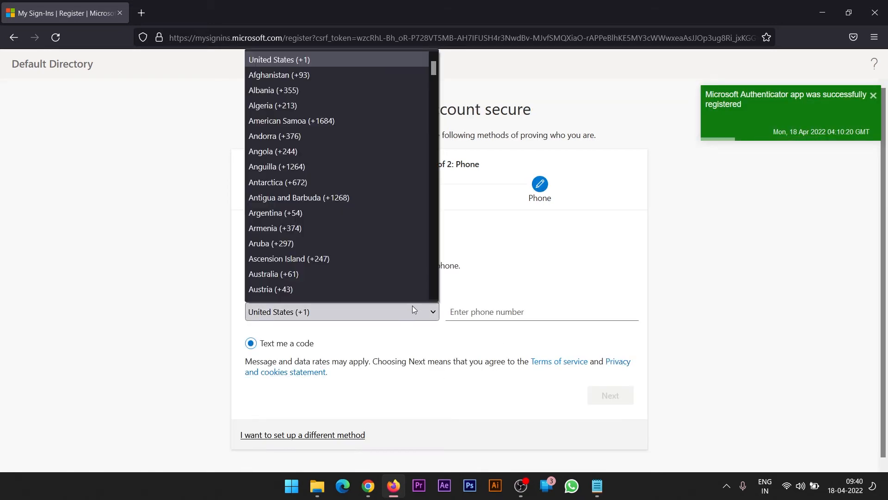
pyautogui.scroll(-20, 388, 219)
pyautogui.scroll(-8, 388, 219)
pyautogui.click(387, 218)
pyautogui.click(496, 312)
pyautogui.hotkey('ctrl', 'v')
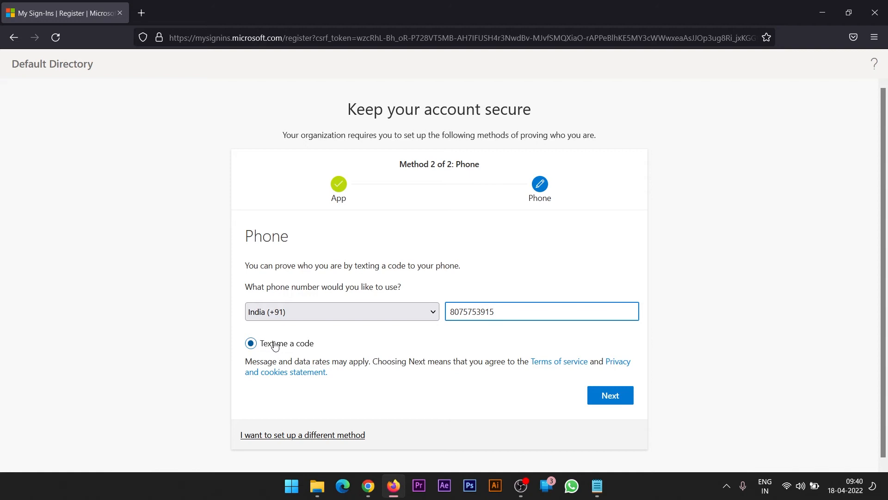
pyautogui.click(616, 399)
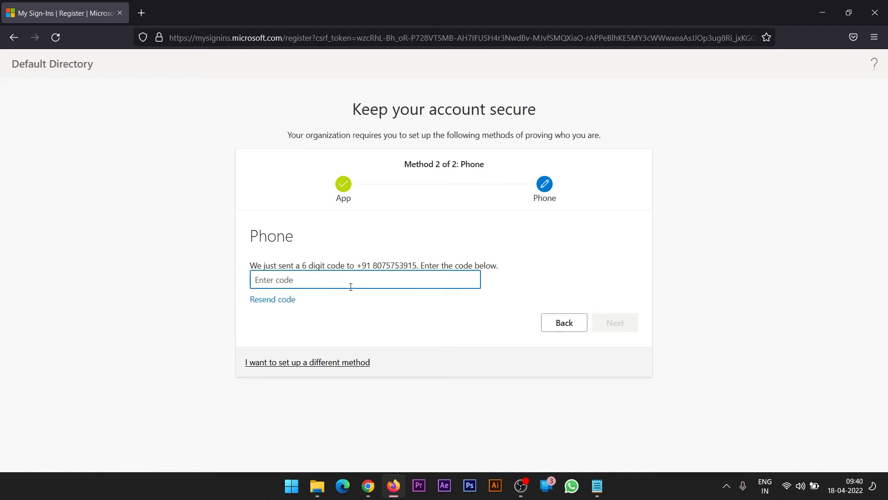
# Step: Enter the SMS verification code to register the phone and finish the security info setup
pyautogui.click(620, 324)
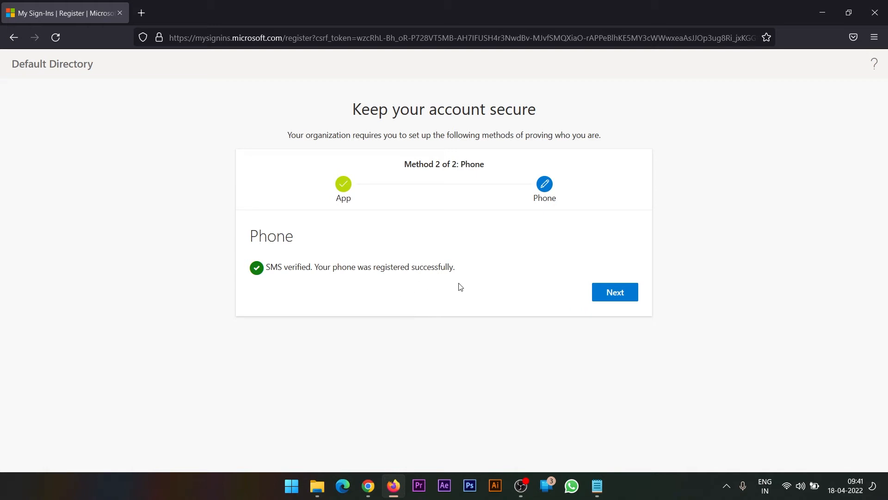
pyautogui.click(619, 292)
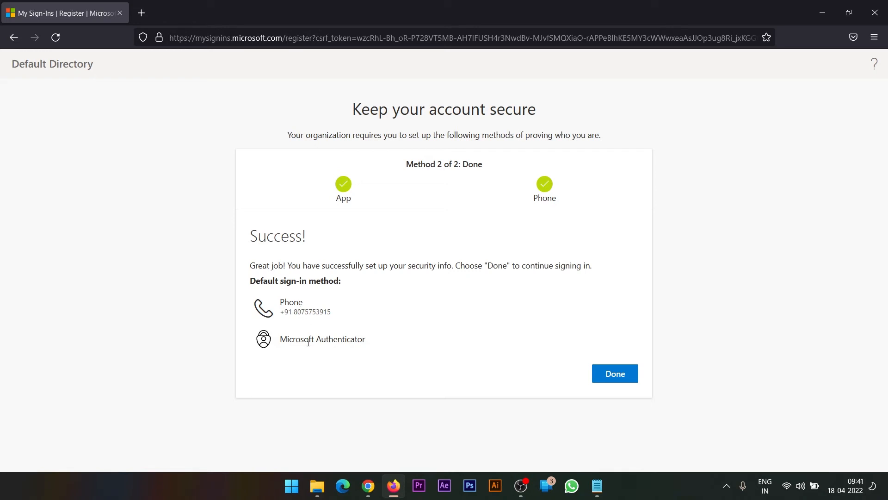
pyautogui.click(616, 374)
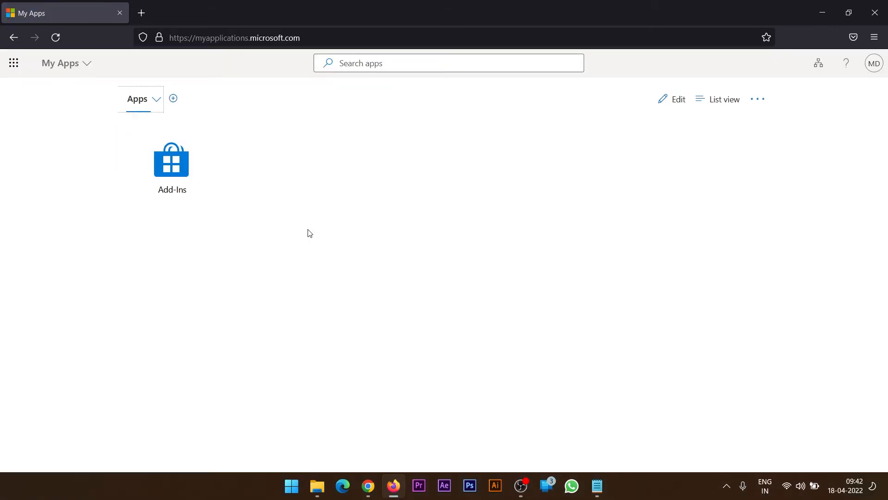
# Step: Sign out of My Apps and sign back in with the same account, using its password and Microsoft Authenticator approval
pyautogui.click(874, 63)
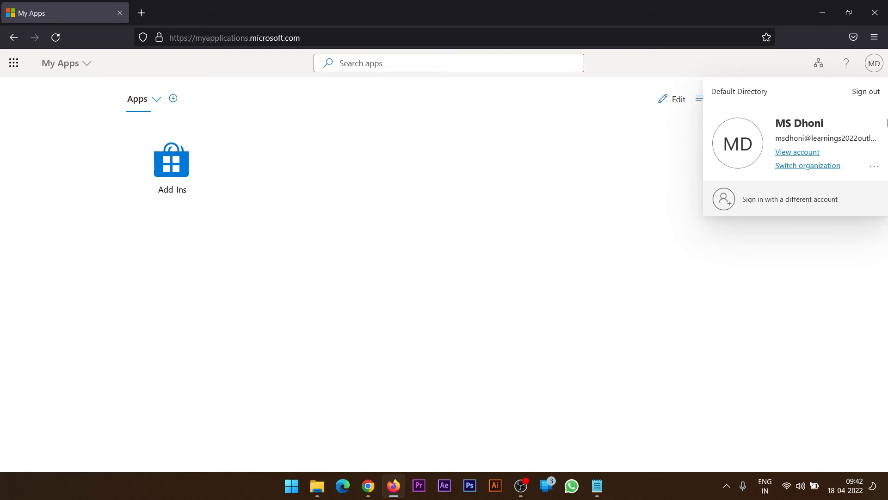
pyautogui.click(777, 166)
pyautogui.click(434, 253)
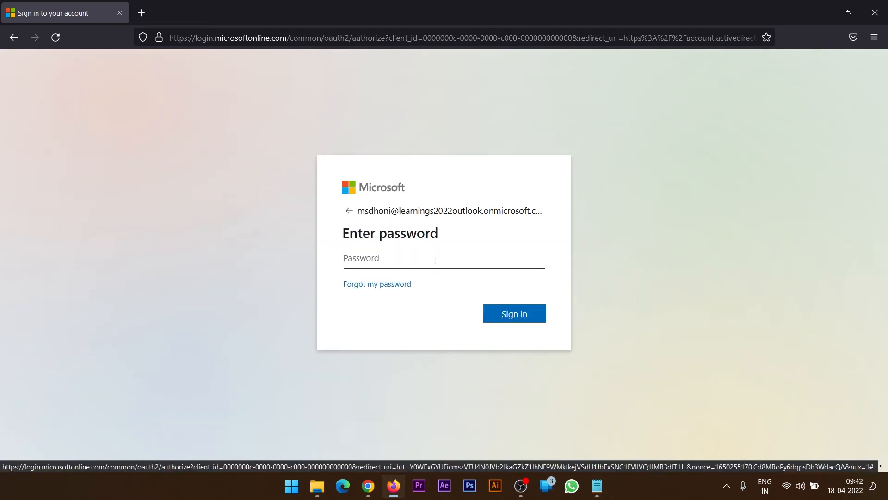
pyautogui.hotkey('ctrl', 'v')
pyautogui.press('Return')
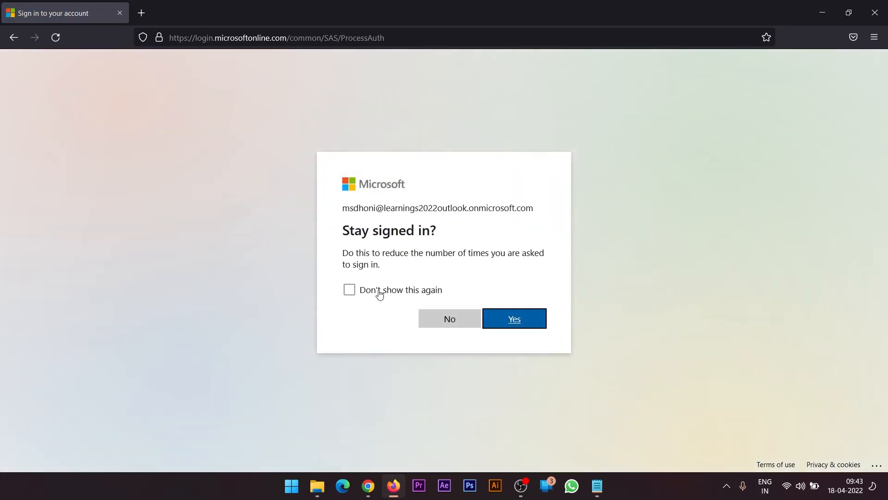
pyautogui.click(379, 292)
pyautogui.click(517, 326)
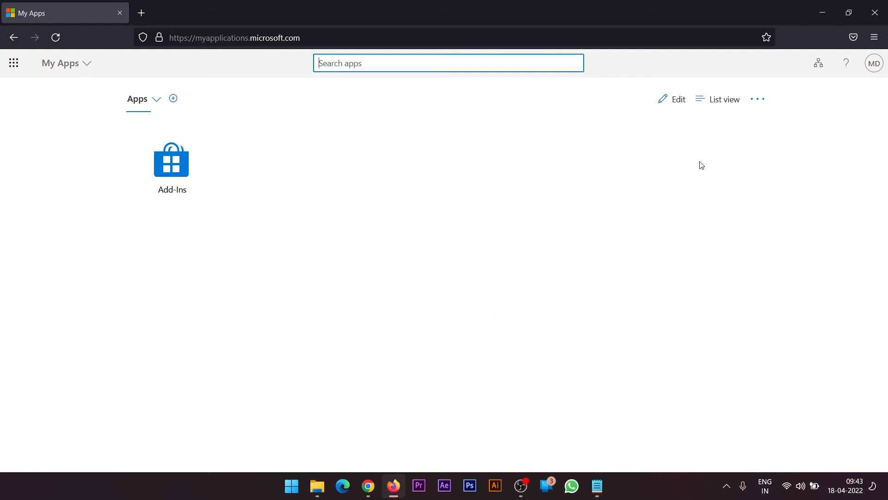
# Step: Switch back to the multi-factor authentication page in Chrome and download the sample CSV file for the bulk update
pyautogui.click(368, 485)
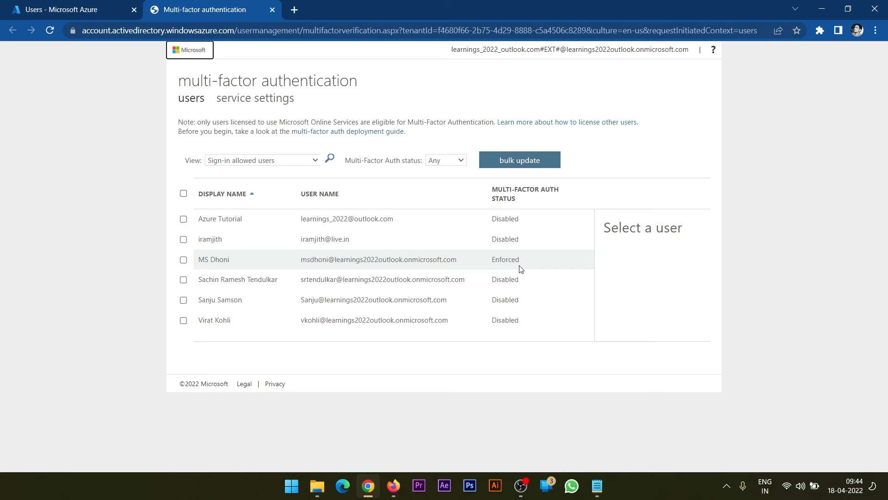
pyautogui.click(540, 167)
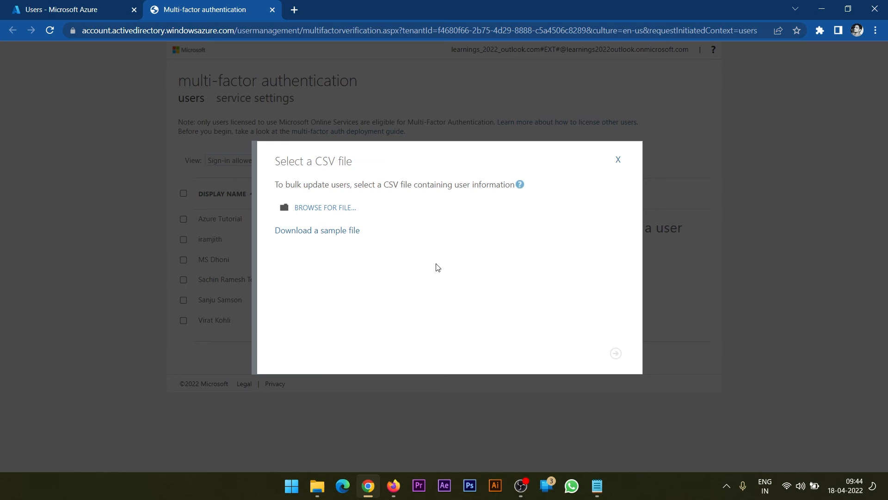
pyautogui.click(347, 231)
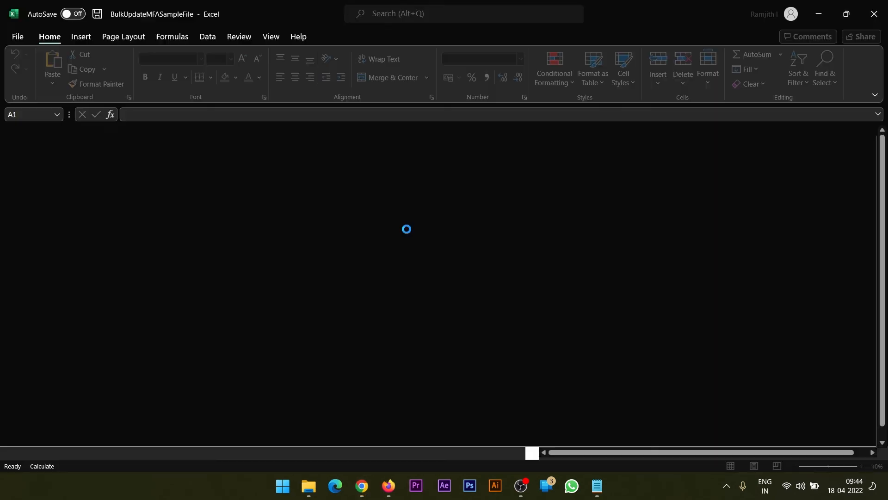
# Step: In Excel, replace BulkUpdateMFASampleFile's sample rows with the last two listed users' usernames, each with MFA status enabled, and save the file
pyautogui.click(65, 171)
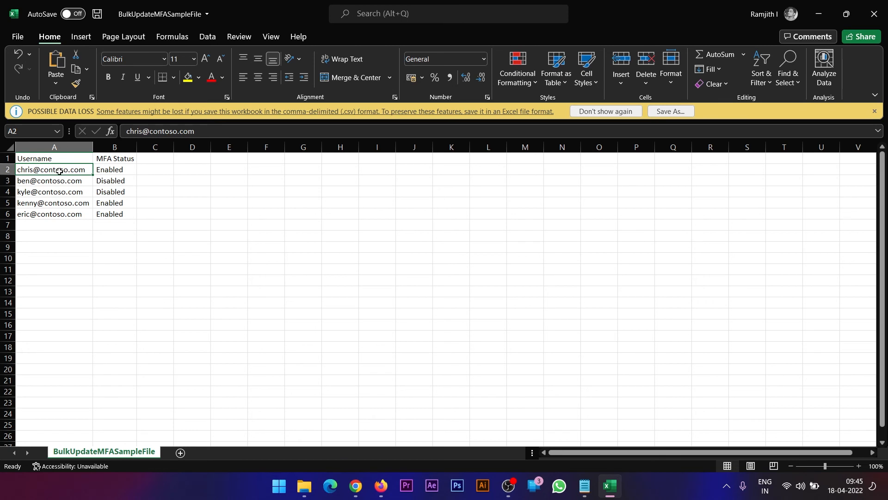
pyautogui.moveTo(60, 171); pyautogui.dragTo(110, 212)
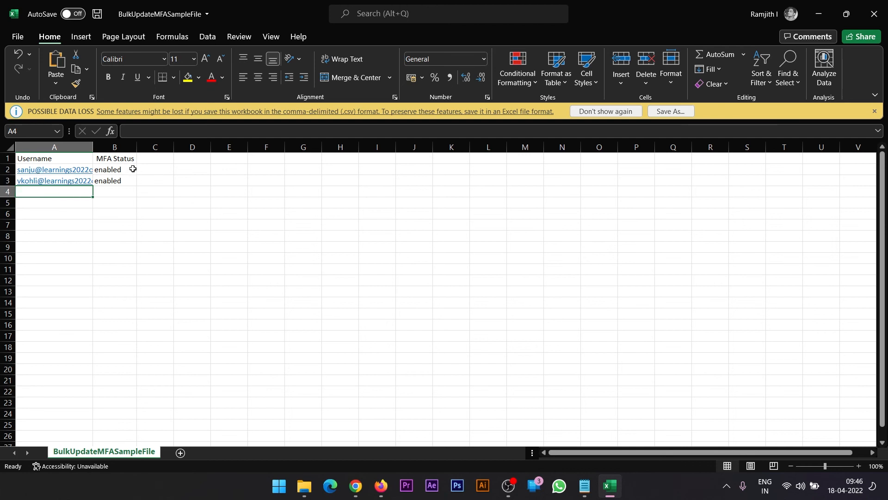
pyautogui.hotkey('ctrl', 's')
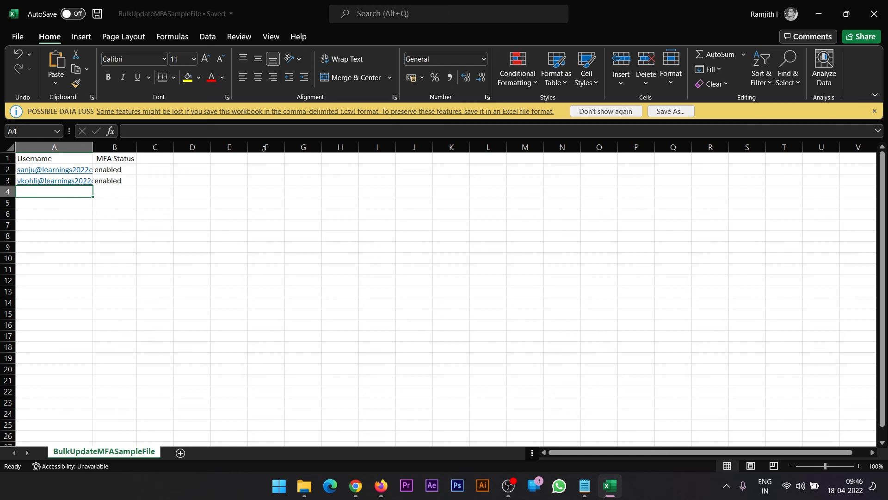
pyautogui.click(875, 14)
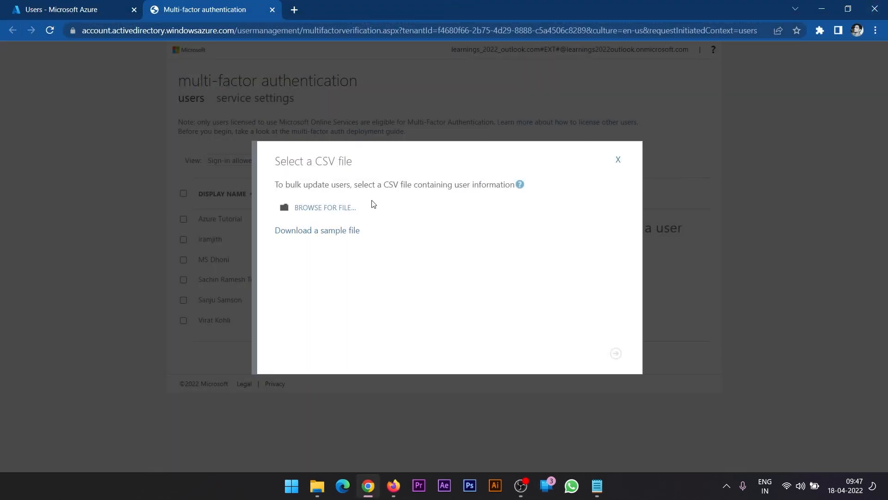
# Step: Upload BulkUpdateMFASampleFile from Downloads to the bulk update dialog and apply the update to the verified user accounts
pyautogui.click(329, 208)
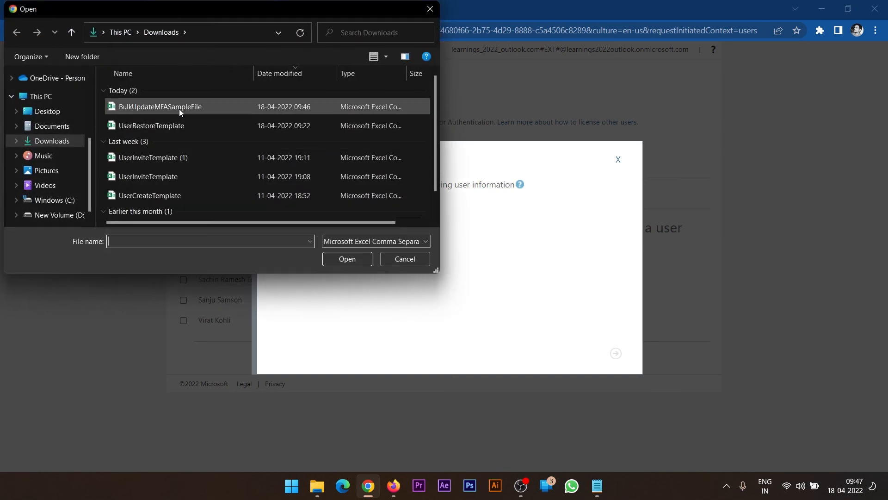
pyautogui.click(176, 108)
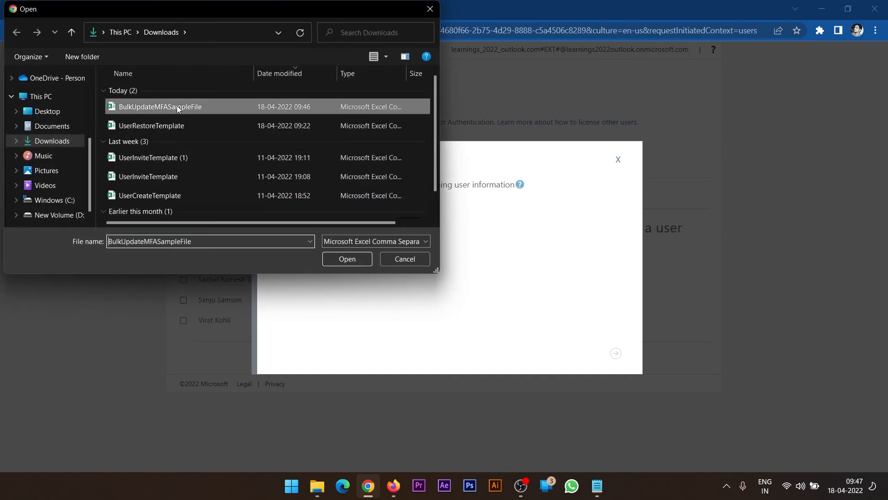
pyautogui.click(371, 260)
pyautogui.click(616, 354)
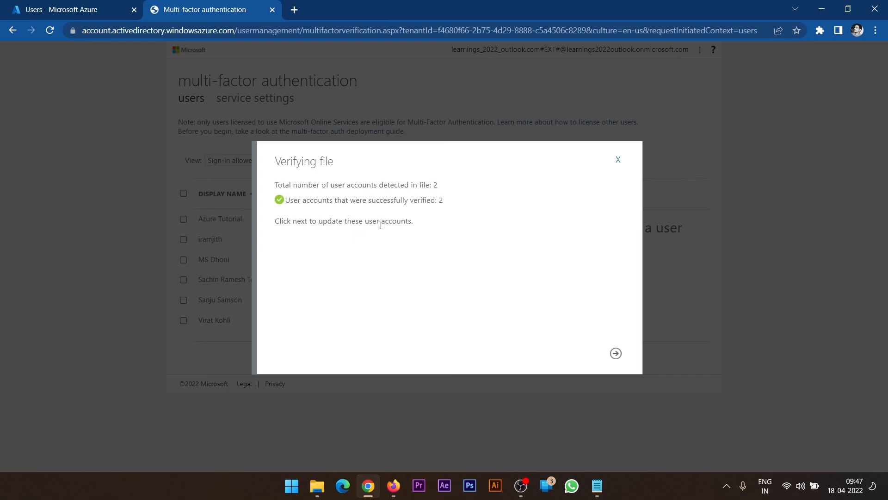
pyautogui.click(615, 353)
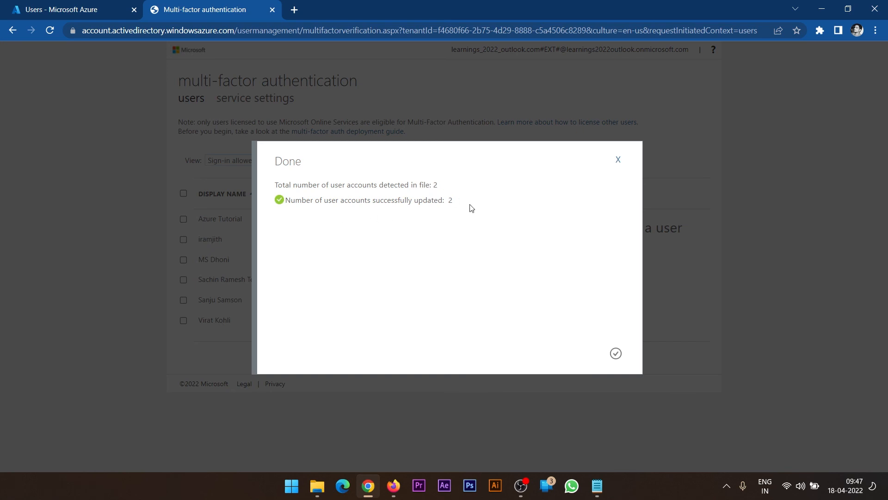
pyautogui.click(616, 354)
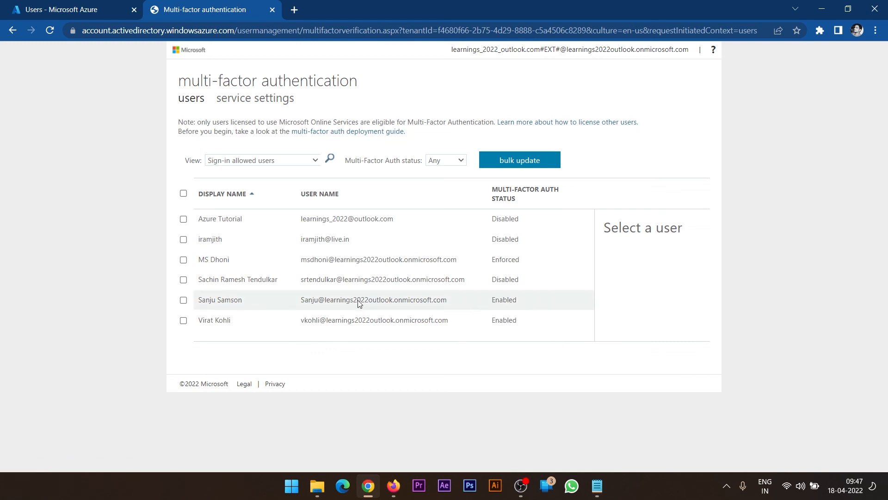